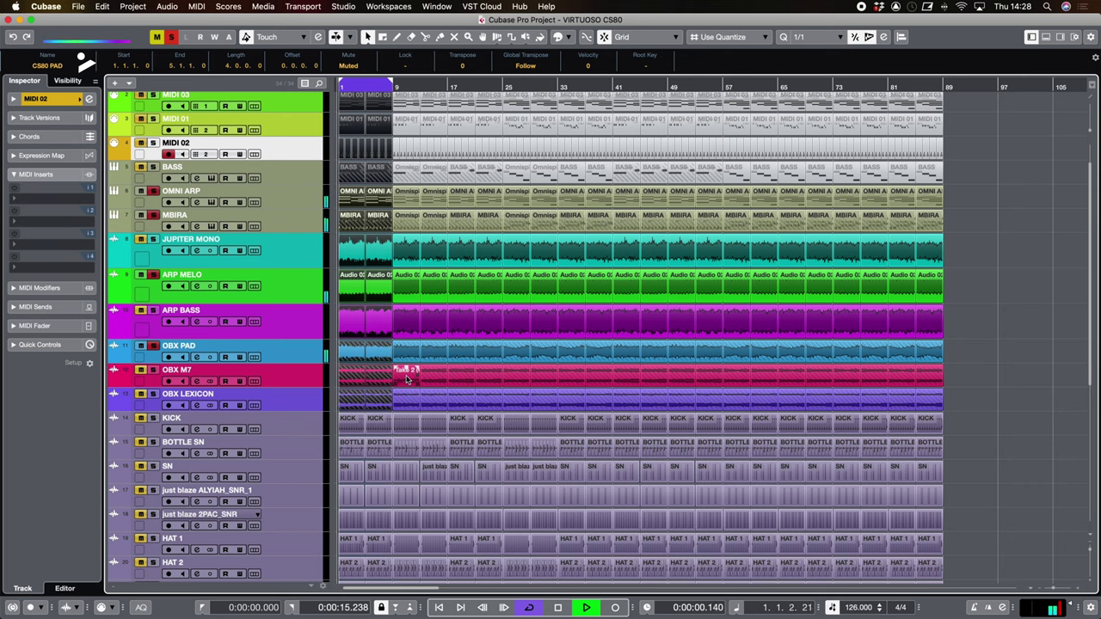
Delete the drum and percussion events on tracks KICK through Varkala Crickets from bar 1 to bar 9
{"action": "scroll", "coordinate": [407, 378], "scroll_direction": "down", "scroll_amount": 5}
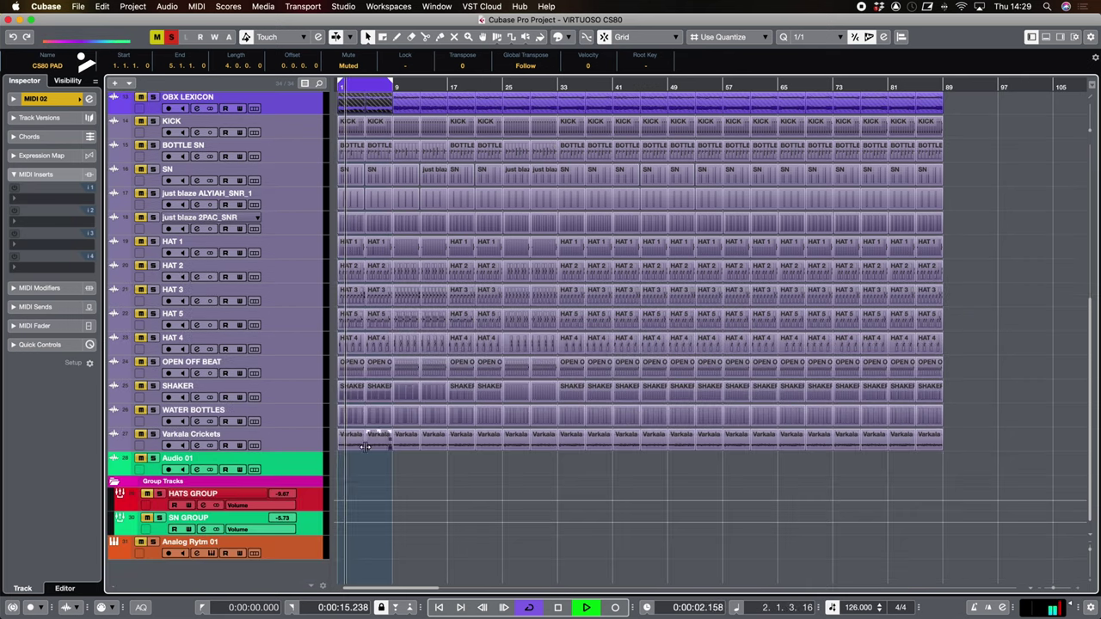
{"action": "left_click_drag", "start_coordinate": [340, 468], "coordinate": [371, 237]}
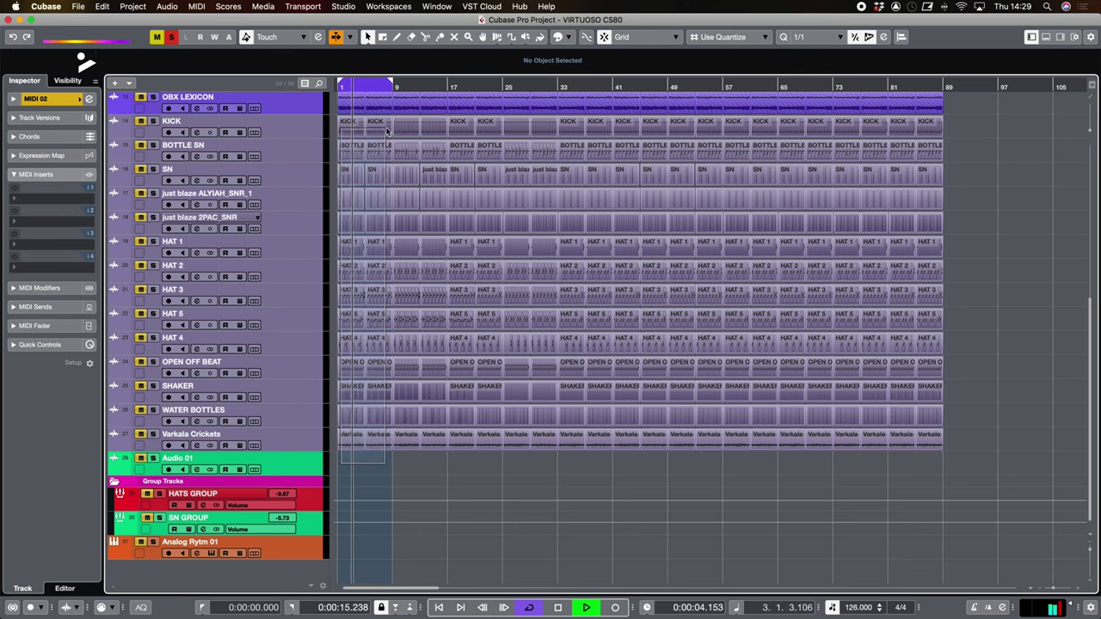
{"action": "left_click_drag", "start_coordinate": [387, 130], "coordinate": [387, 131]}
{"action": "key", "text": "Delete"}
Delete the JUPITER MONO events from bar 1 to bar 9 and stop playback
{"action": "scroll", "coordinate": [495, 284], "scroll_direction": "up", "scroll_amount": 4}
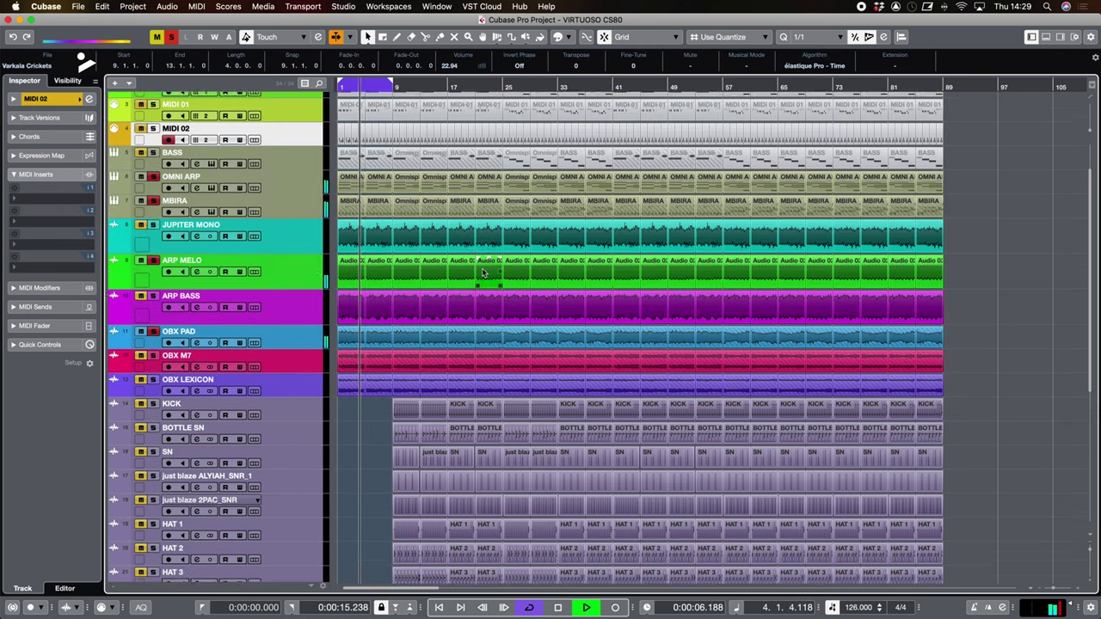
{"action": "scroll", "coordinate": [482, 273], "scroll_direction": "up", "scroll_amount": 1}
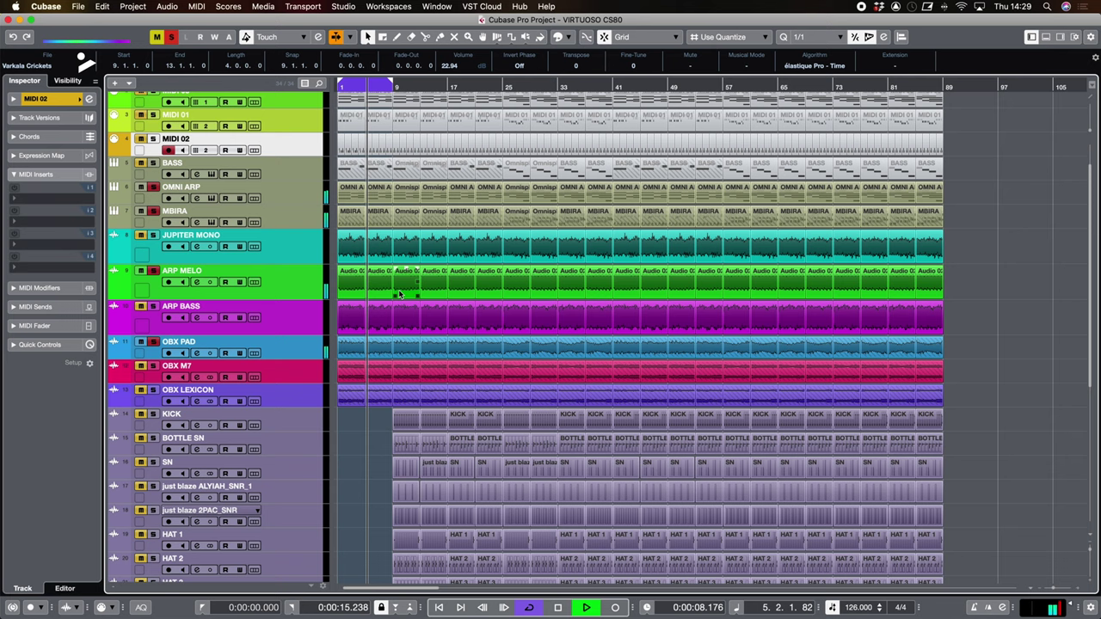
{"action": "left_click", "coordinate": [347, 248]}
{"action": "key", "text": "Delete"}
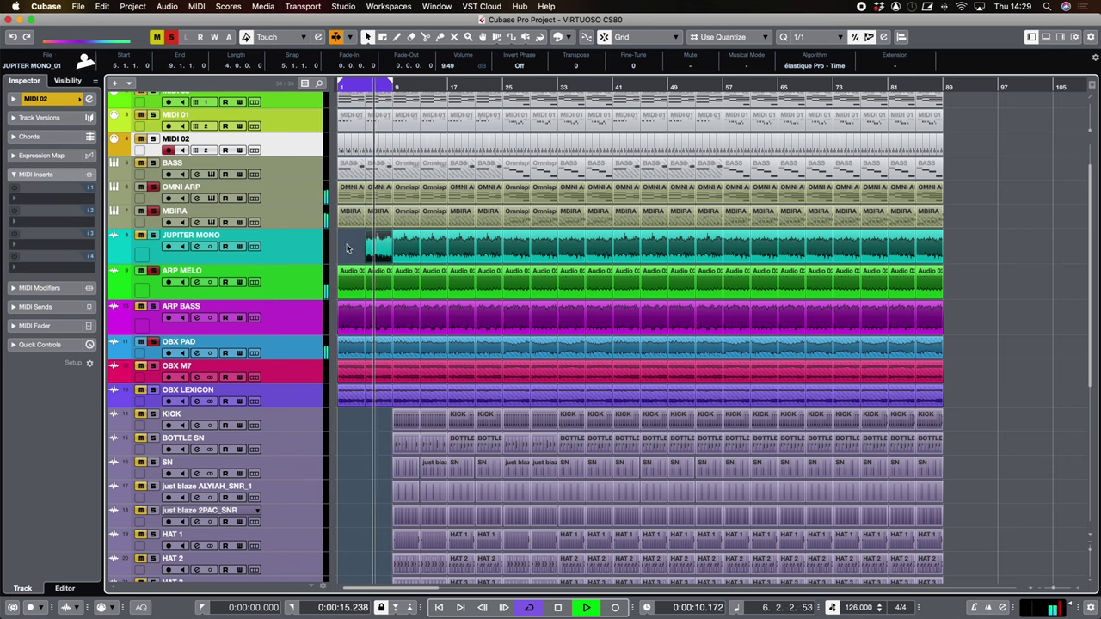
{"action": "key", "text": "Delete"}
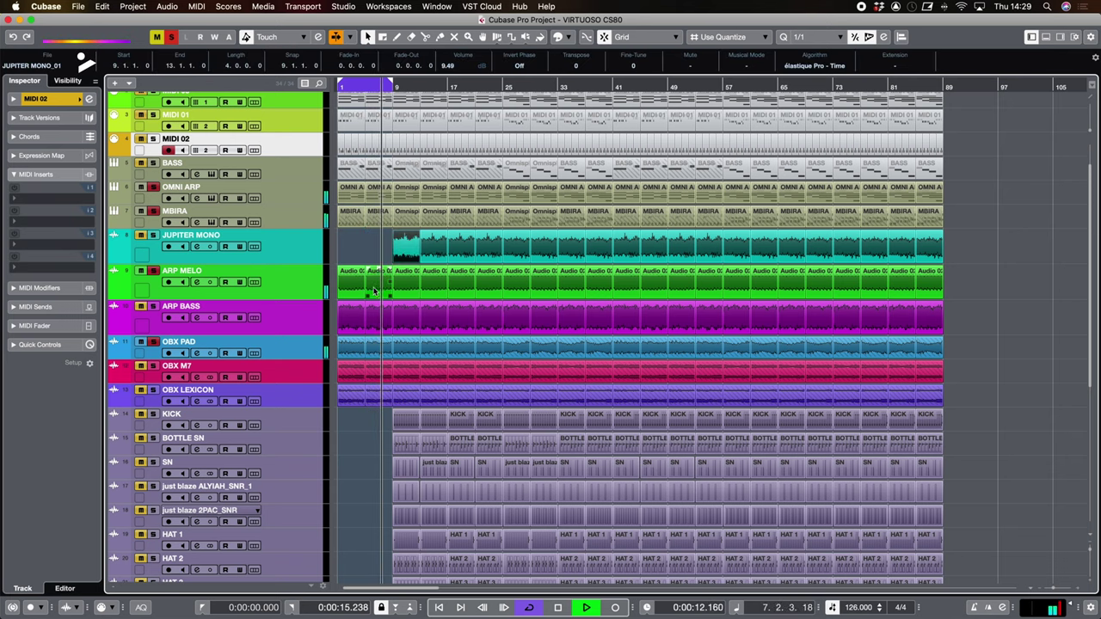
{"action": "key", "text": "space"}
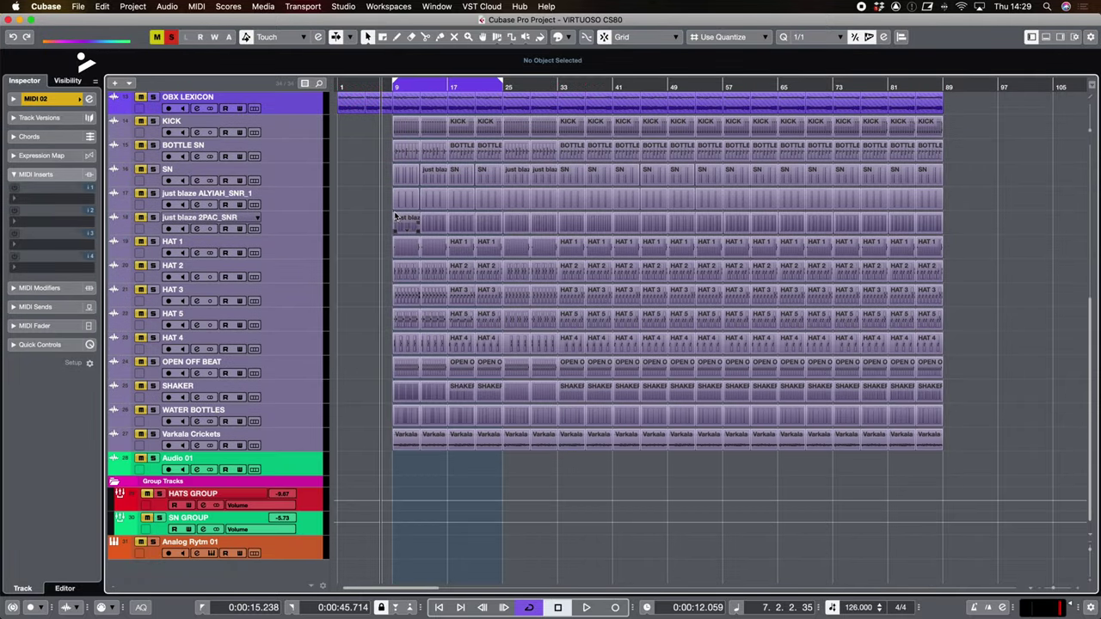
Add the HAT 1 and HAT 2 tracks to the soloed drum tracks
{"action": "scroll", "coordinate": [396, 222], "scroll_direction": "up", "scroll_amount": 5}
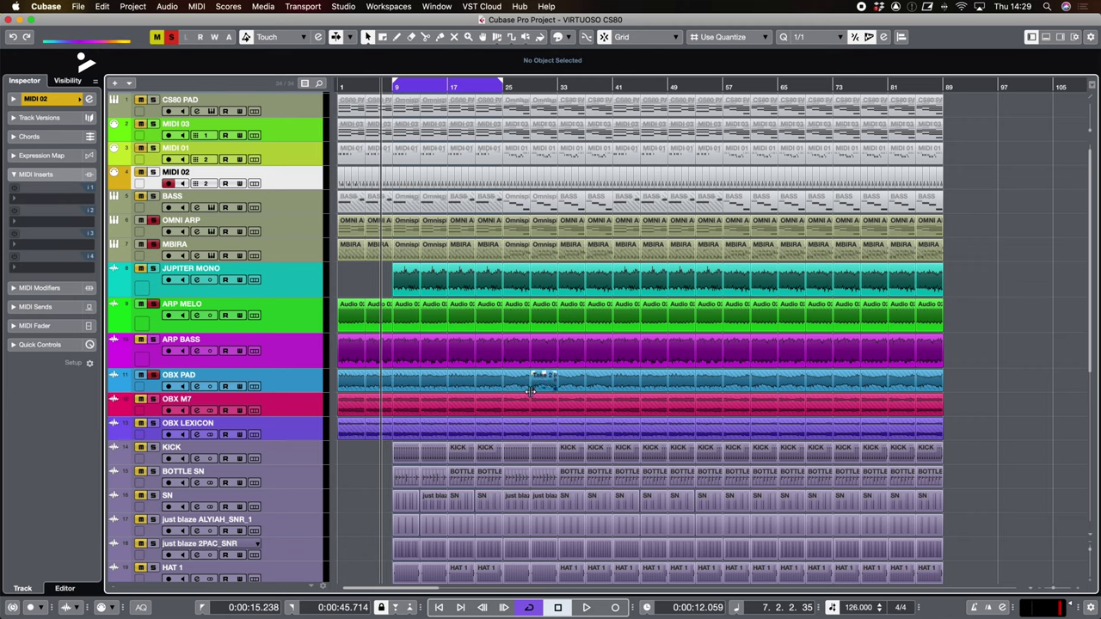
{"action": "scroll", "coordinate": [530, 390], "scroll_direction": "down", "scroll_amount": 4}
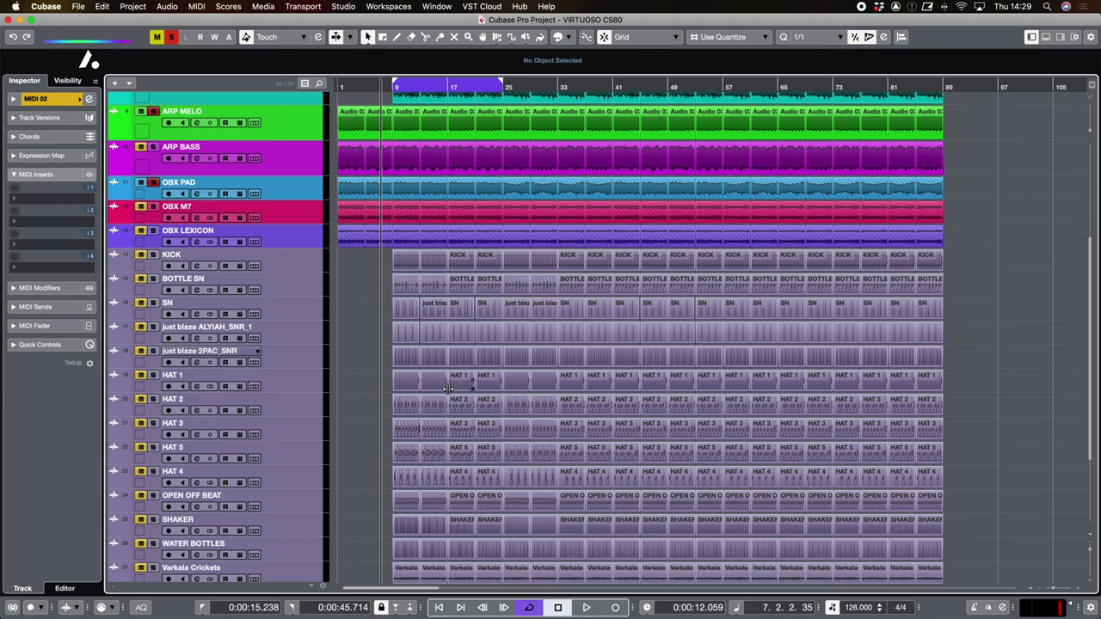
{"action": "scroll", "coordinate": [448, 394], "scroll_direction": "up", "scroll_amount": 2}
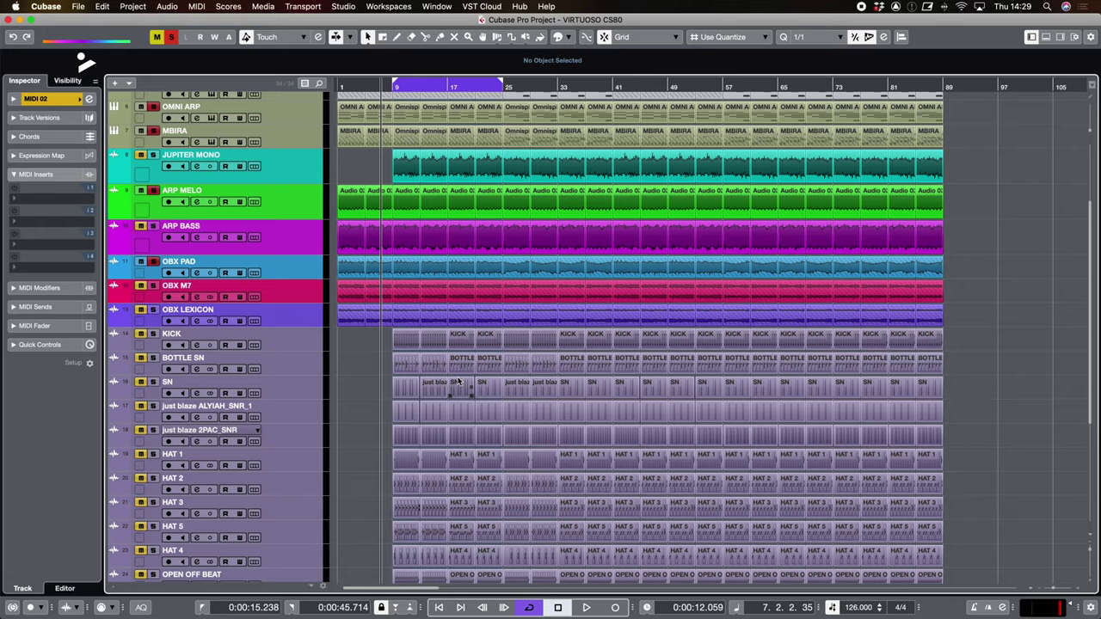
{"action": "scroll", "coordinate": [459, 382], "scroll_direction": "up", "scroll_amount": 1}
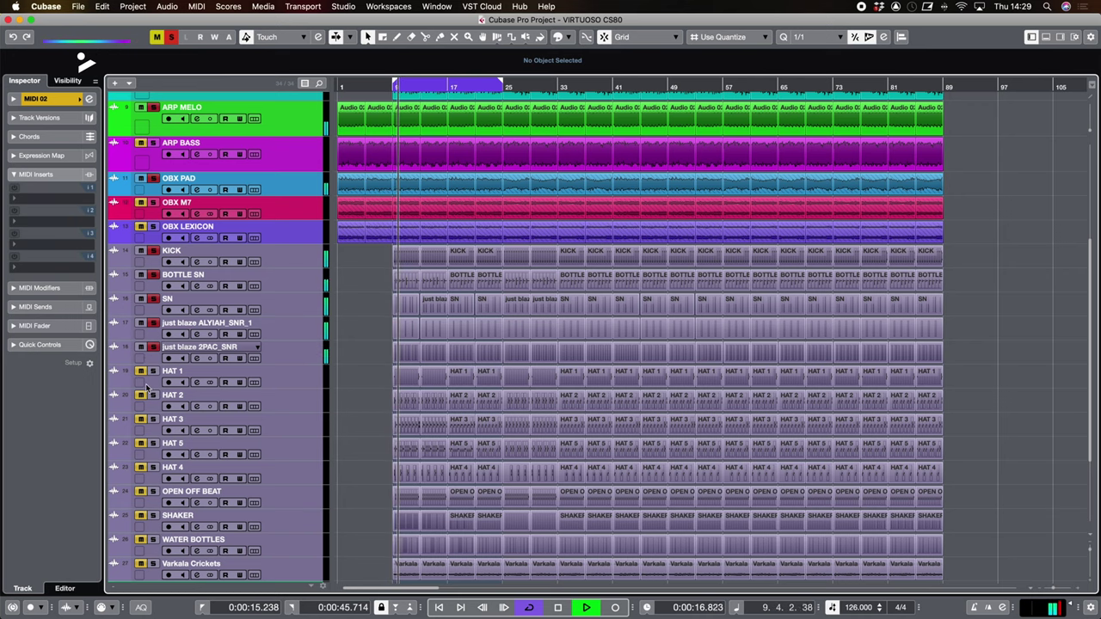
{"action": "left_click", "coordinate": [141, 371]}
{"action": "left_click", "coordinate": [141, 395]}
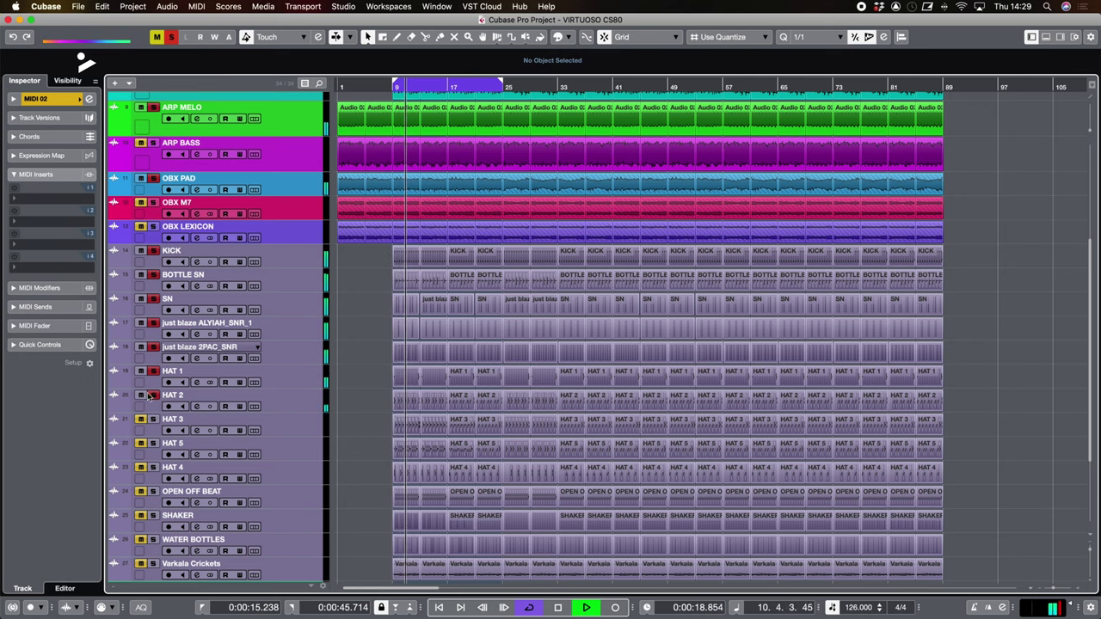
Delete the OMNI ARP and MBIRA events from bar 9 to bar 17
{"action": "scroll", "coordinate": [361, 336], "scroll_direction": "up", "scroll_amount": 7}
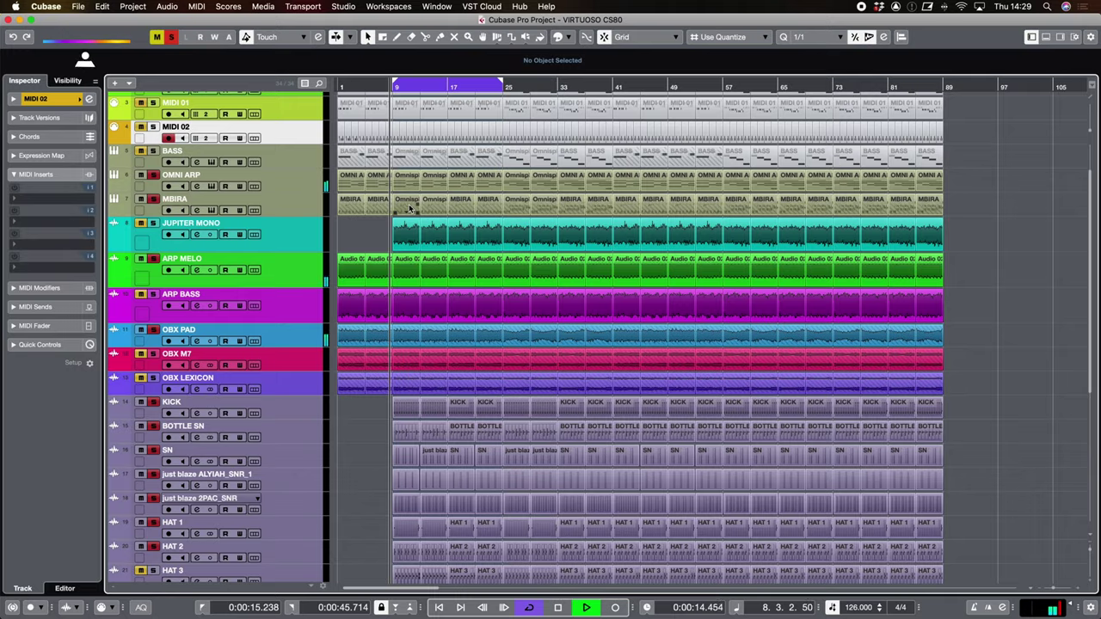
{"action": "left_click_drag", "start_coordinate": [409, 208], "coordinate": [433, 185]}
{"action": "key", "text": "Delete"}
{"action": "key", "text": "Delete"}
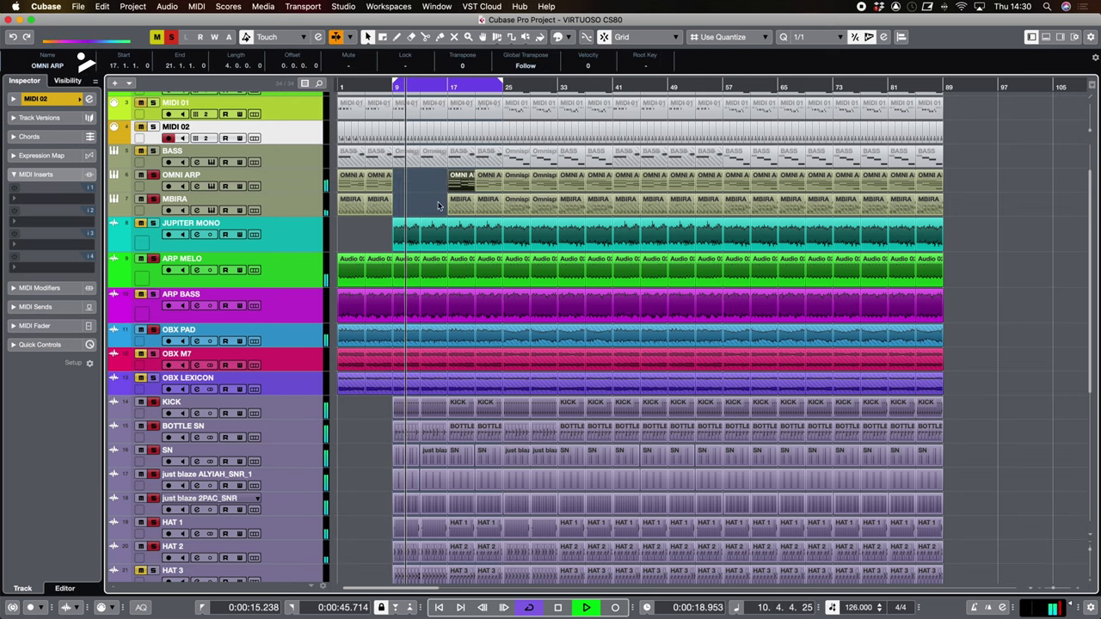
Delete the two ARP BASS events from bar 1 to bar 9
{"action": "left_click", "coordinate": [353, 296]}
{"action": "left_click", "coordinate": [379, 296], "text": "shift"}
{"action": "key", "text": "Delete"}
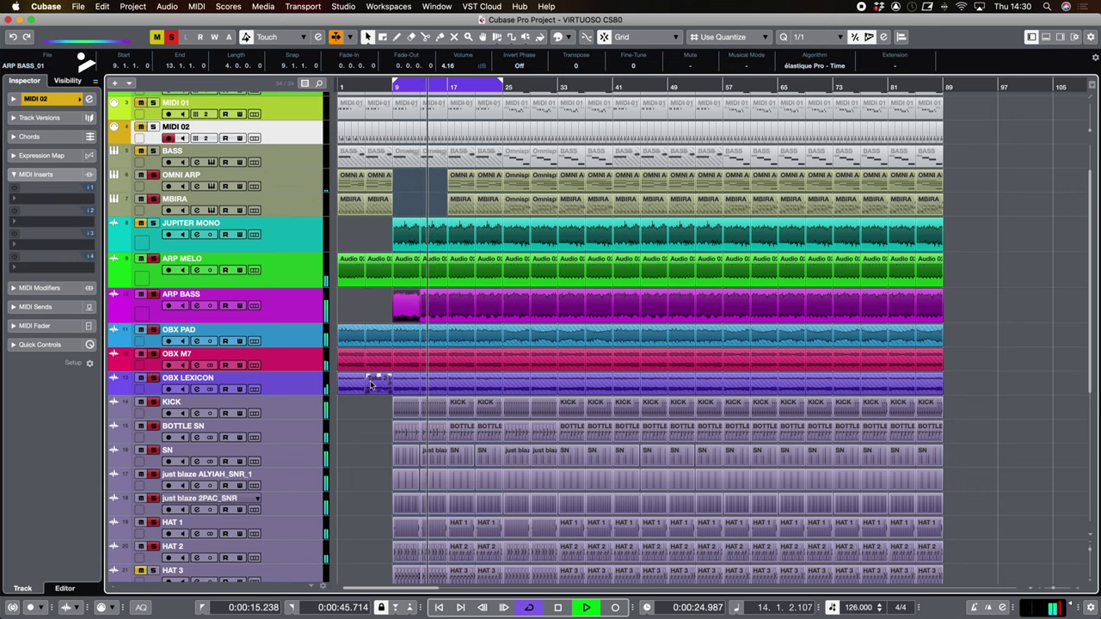
Delete the OBX PAD, M7 and LEXICON events from bar 9 to 25, and the OMNI ARP and MBIRA events from bar 17 to 25
{"action": "left_click", "coordinate": [408, 342]}
{"action": "left_click", "coordinate": [408, 342]}
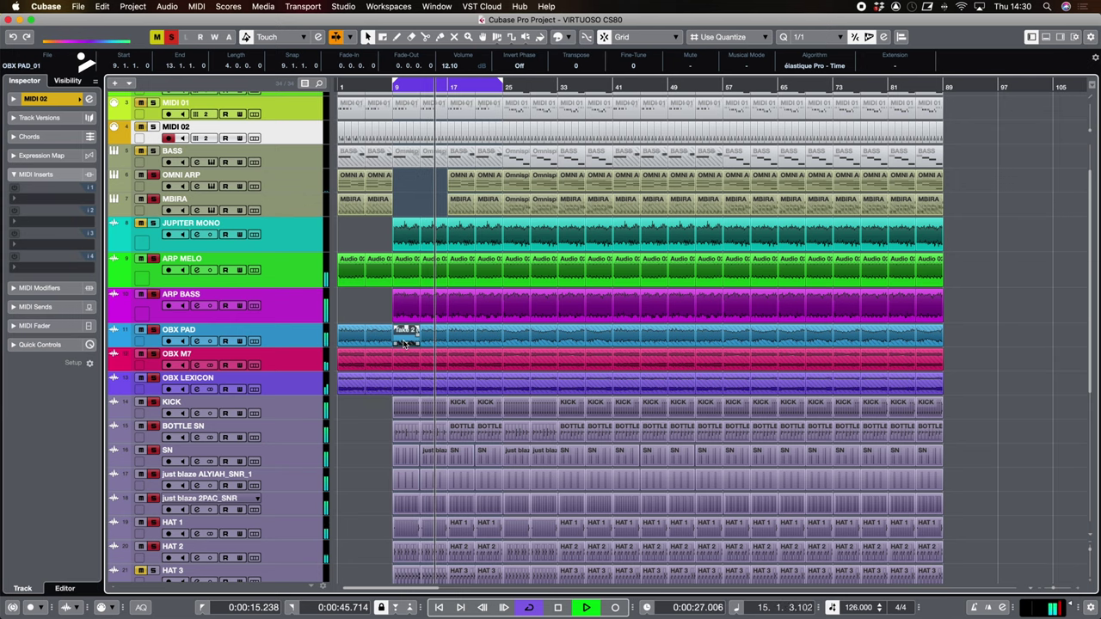
{"action": "key", "text": "space"}
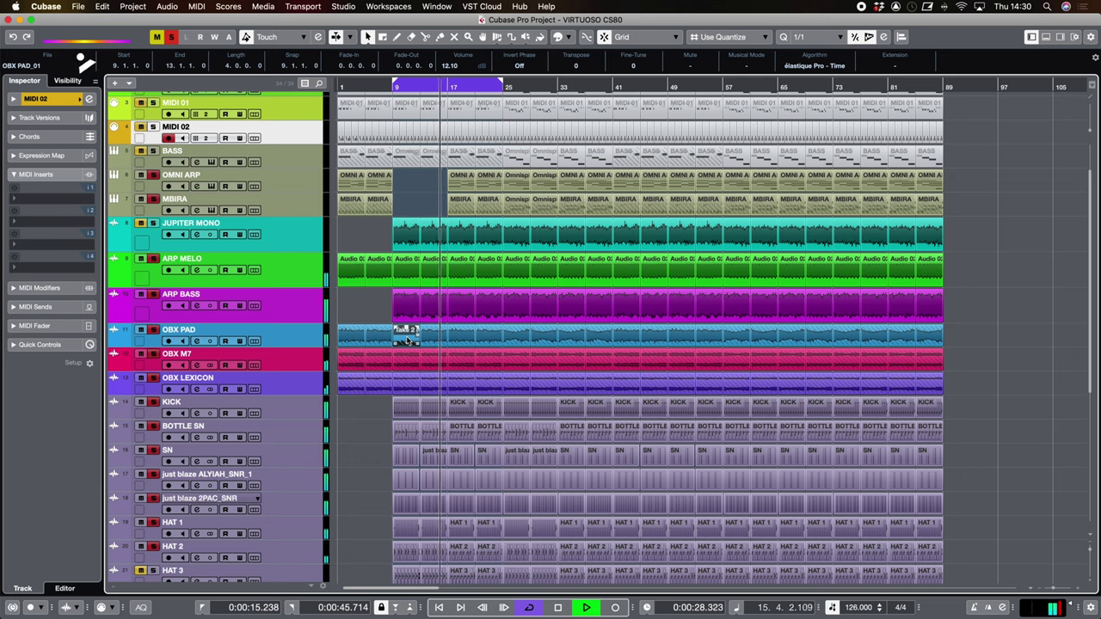
{"action": "left_click_drag", "start_coordinate": [406, 338], "coordinate": [501, 394]}
{"action": "key", "text": "Delete"}
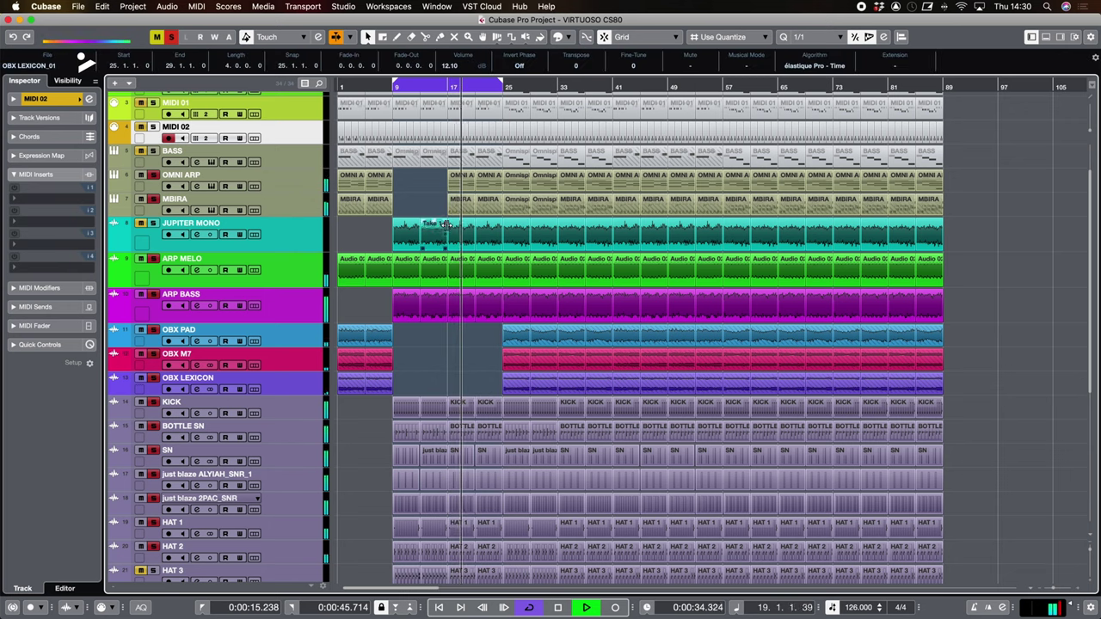
{"action": "left_click_drag", "start_coordinate": [436, 186], "coordinate": [499, 212]}
{"action": "key", "text": "Delete"}
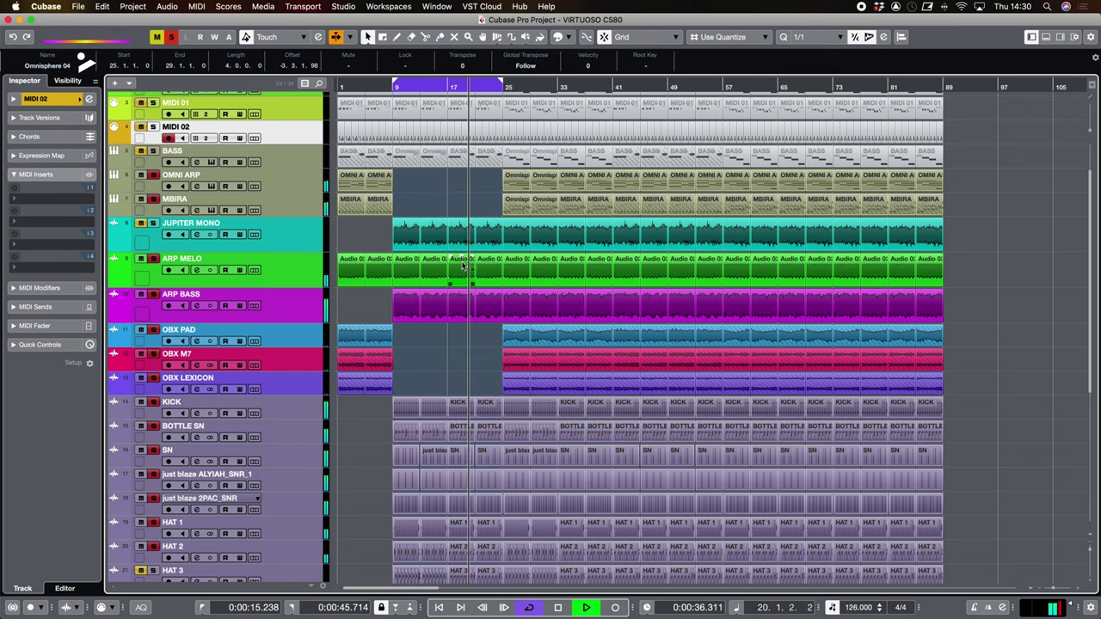
Solo the HAT 5, HAT 4 and OPEN OFF BEAT tracks
{"action": "scroll", "coordinate": [411, 302], "scroll_direction": "down", "scroll_amount": 6}
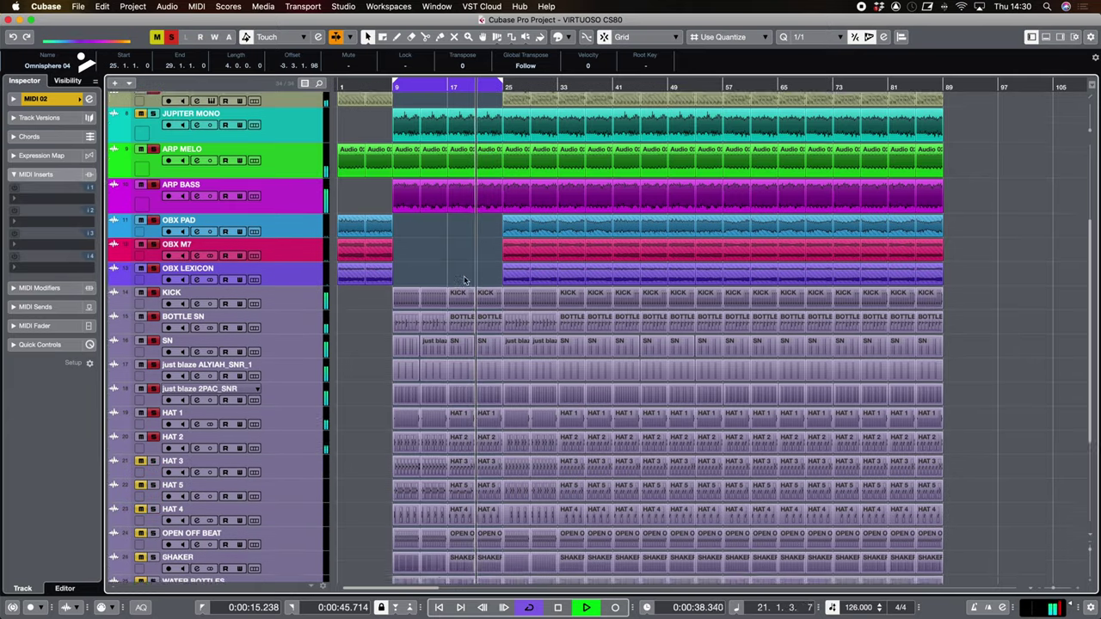
{"action": "left_click", "coordinate": [140, 370]}
{"action": "left_click", "coordinate": [140, 394]}
{"action": "left_click", "coordinate": [140, 418]}
{"action": "left_click", "coordinate": [142, 442]}
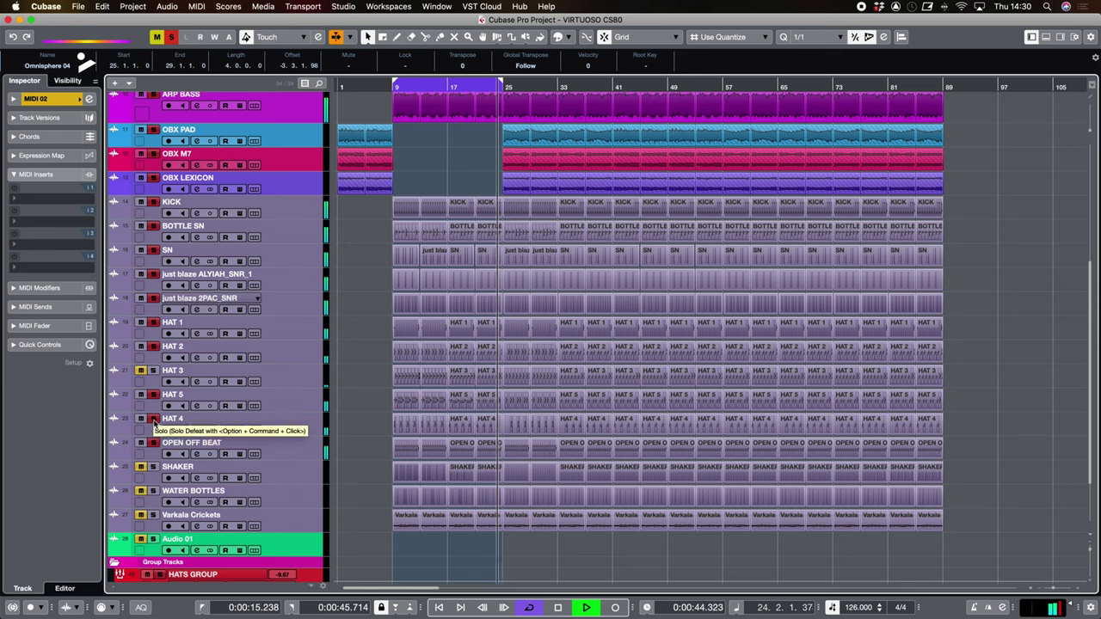
Take the OPEN OFF BEAT track out of solo and delete its events from bar 9 to bar 25
{"action": "left_click", "coordinate": [140, 442]}
{"action": "left_click_drag", "start_coordinate": [363, 448], "coordinate": [499, 454]}
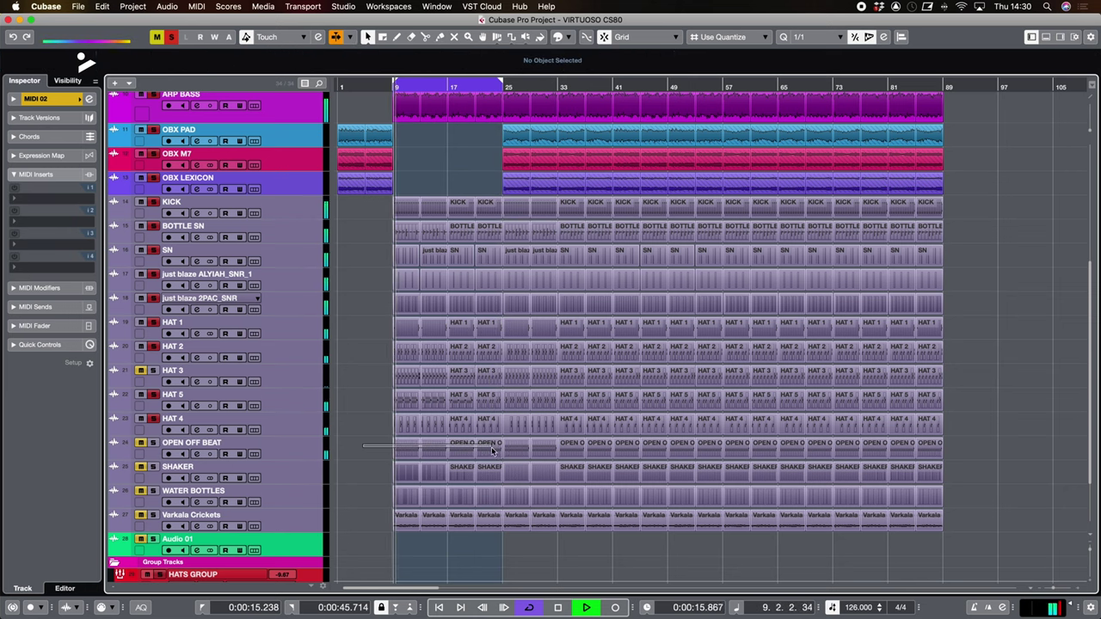
{"action": "key", "text": "Delete"}
{"action": "left_click", "coordinate": [517, 449]}
Delete the HAT 3 events from bar 9 to bar 25
{"action": "left_click_drag", "start_coordinate": [387, 376], "coordinate": [499, 378]}
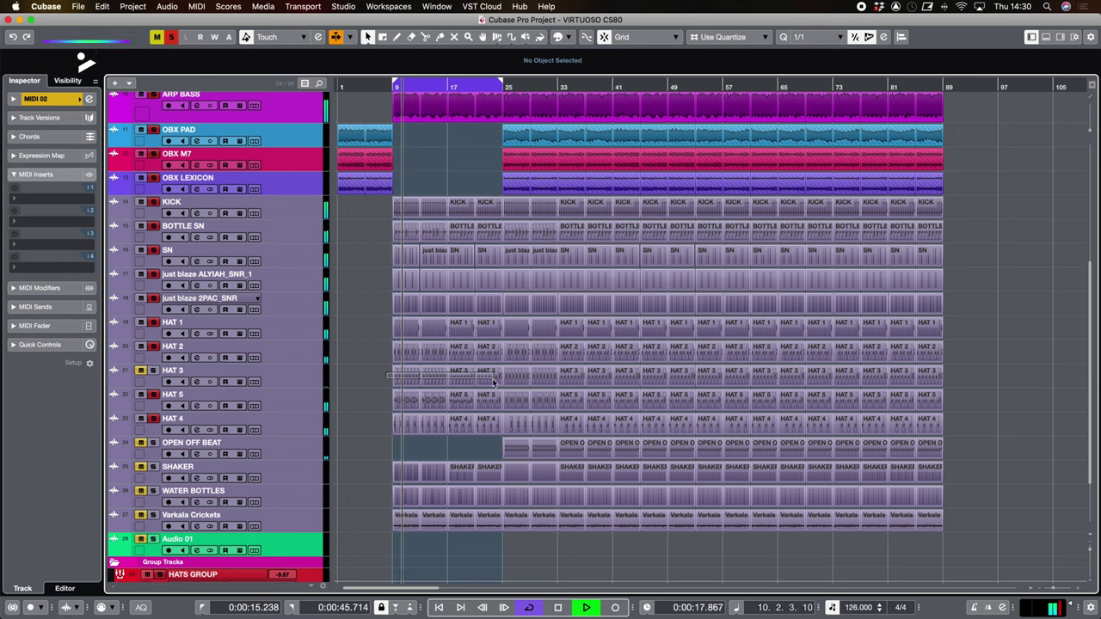
{"action": "key", "text": "Delete"}
{"action": "left_click", "coordinate": [516, 376]}
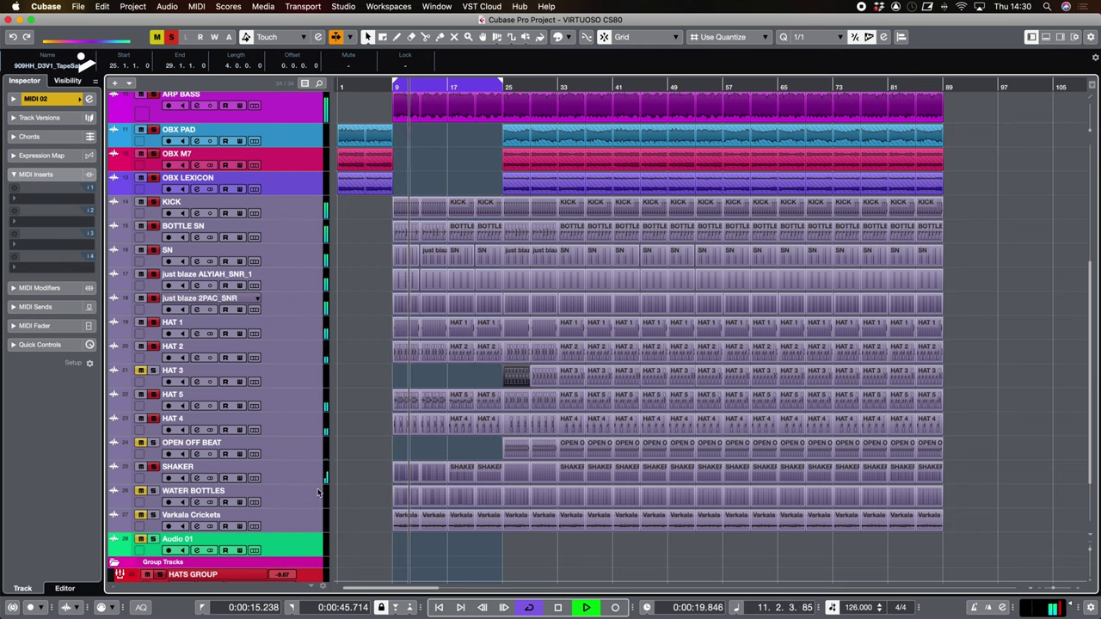
Solo the WATER BOTTLES and Varkala Crickets tracks
{"action": "left_click", "coordinate": [140, 490]}
{"action": "left_click", "coordinate": [142, 515]}
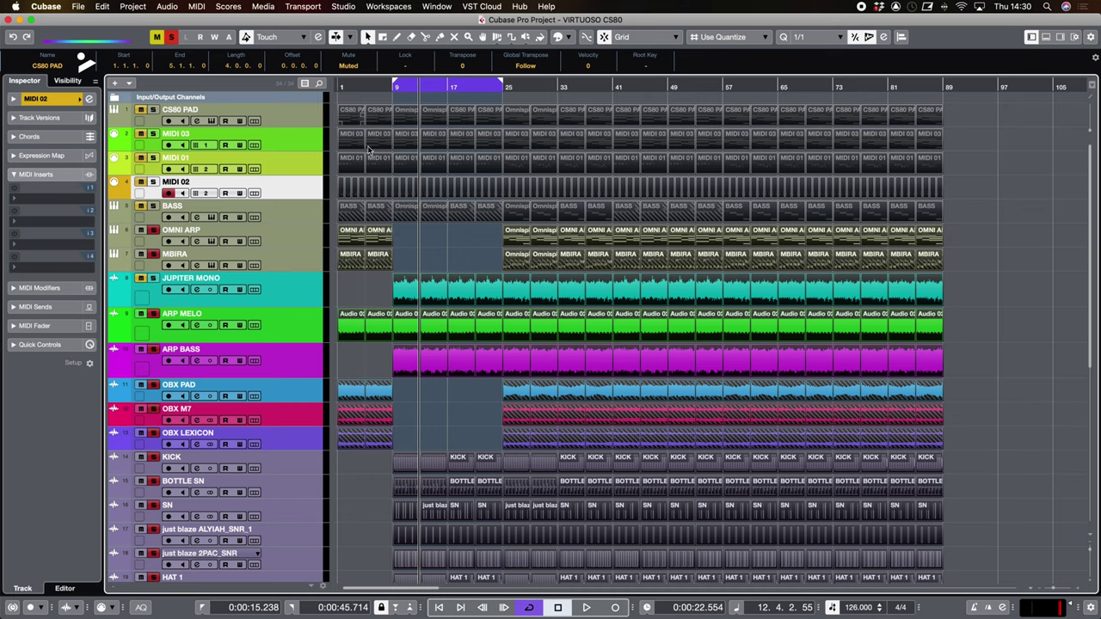
Move the whole arrangement four bars later to start at bar 5, and make Varkala Crickets one event spanning bar 1 to bar 93
{"action": "scroll", "coordinate": [410, 350], "scroll_direction": "down", "scroll_amount": 5}
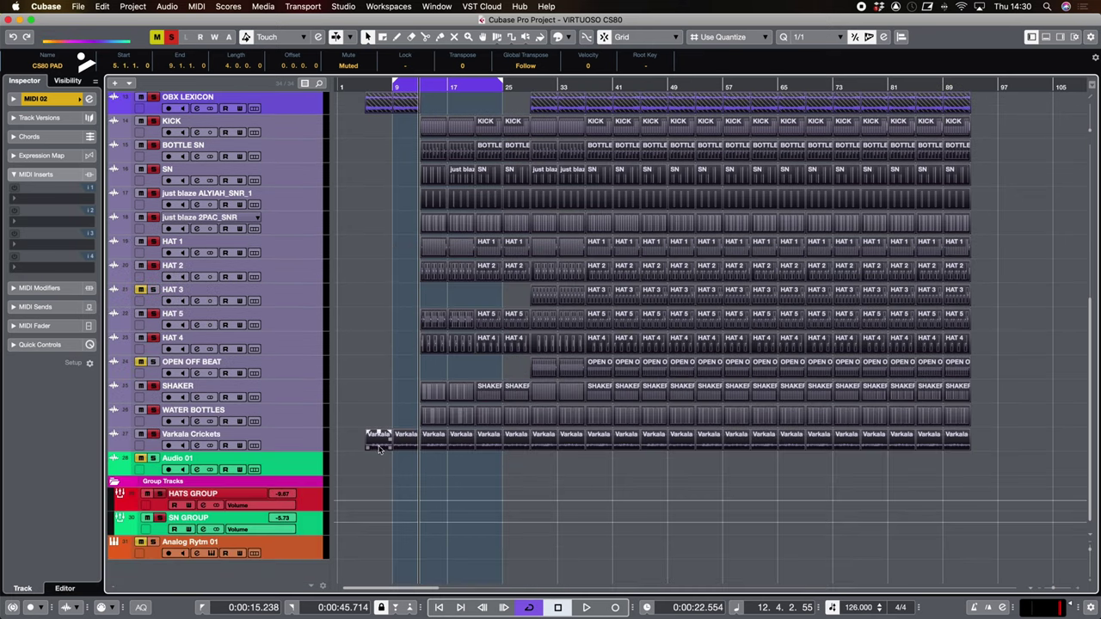
{"action": "key", "text": "super+a"}
{"action": "left_click_drag", "start_coordinate": [360, 447], "coordinate": [971, 444]}
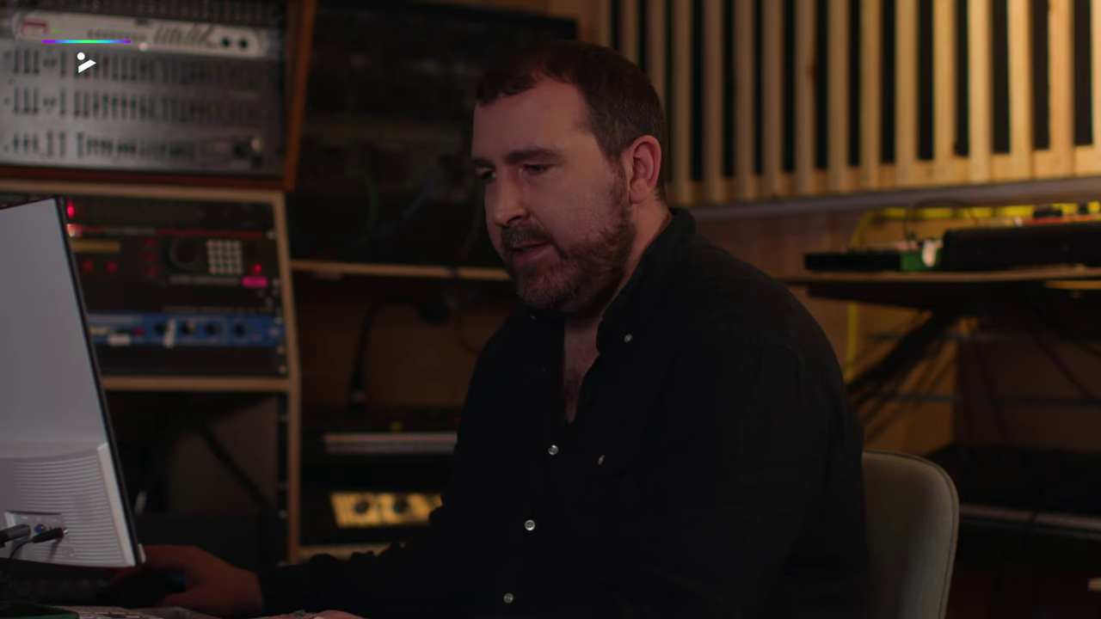
Start playback and set the cycle range from bar 1 to bar 29
{"action": "left_click", "coordinate": [392, 320]}
{"action": "key", "text": "space"}
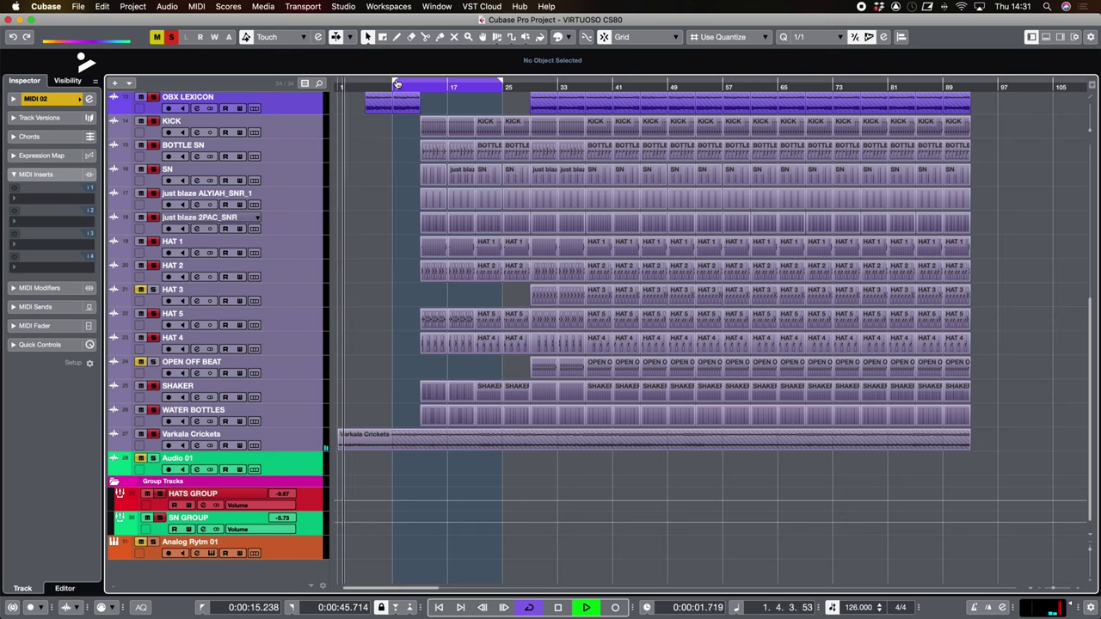
{"action": "left_click_drag", "start_coordinate": [385, 89], "coordinate": [342, 89]}
{"action": "scroll", "coordinate": [393, 143], "scroll_direction": "up", "scroll_amount": 5}
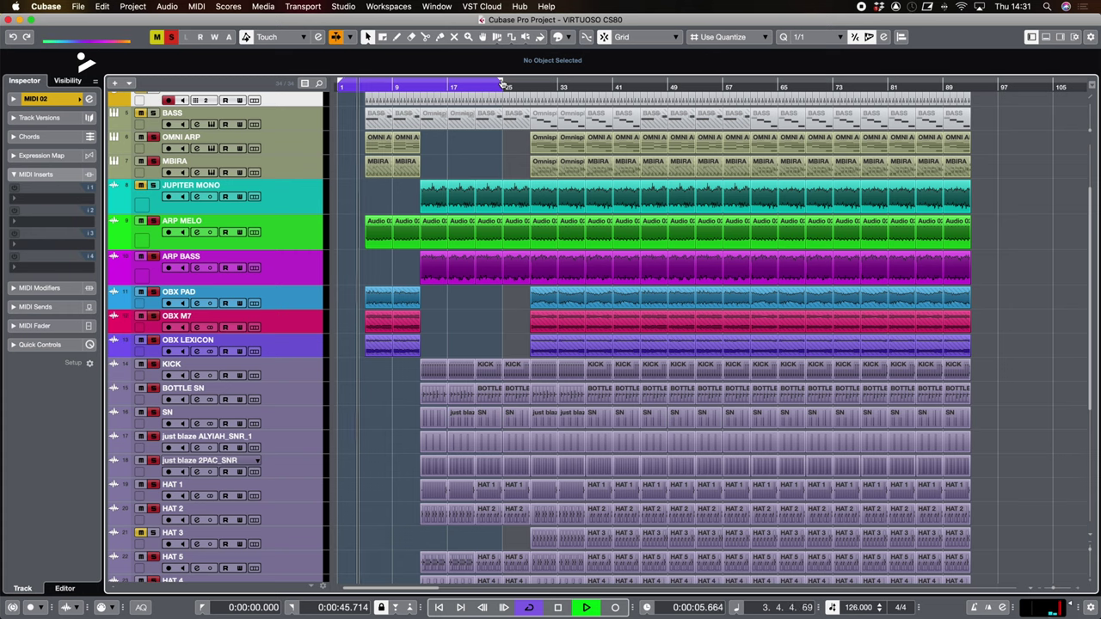
{"action": "left_click_drag", "start_coordinate": [503, 83], "coordinate": [523, 86]}
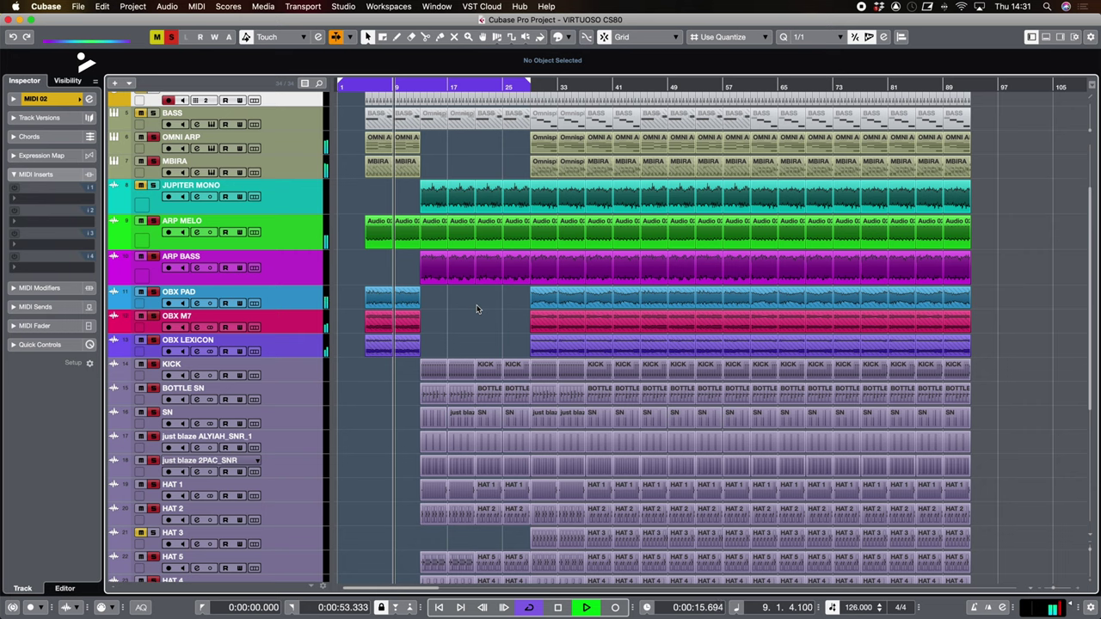
Delete the four JUPITER MONO events from bar 13 to bar 29
{"action": "left_click", "coordinate": [520, 204]}
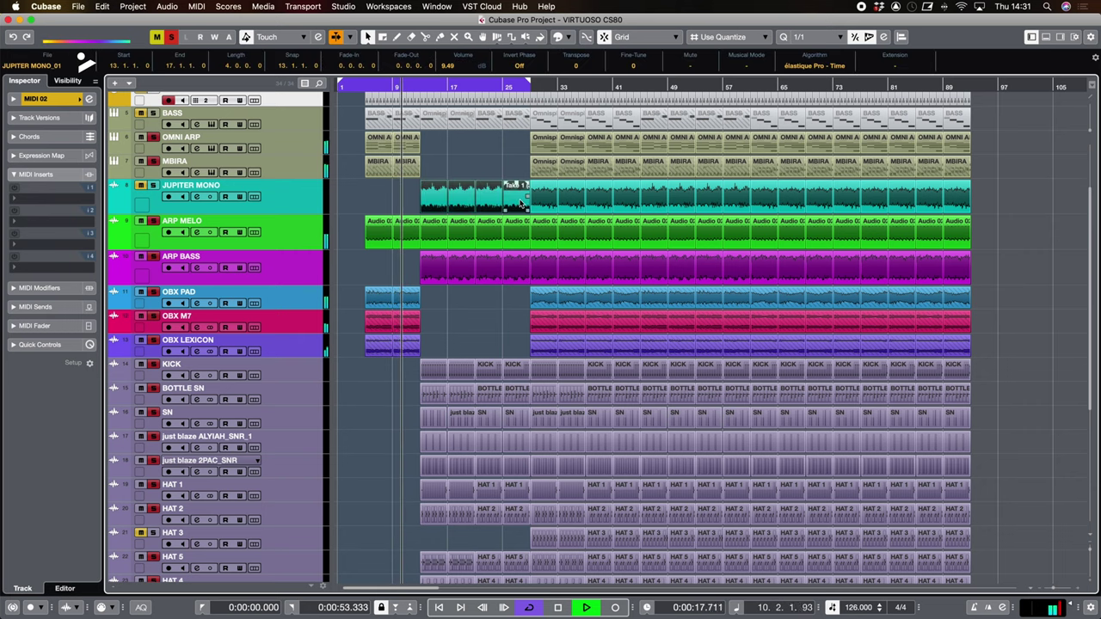
{"action": "key", "text": "Delete"}
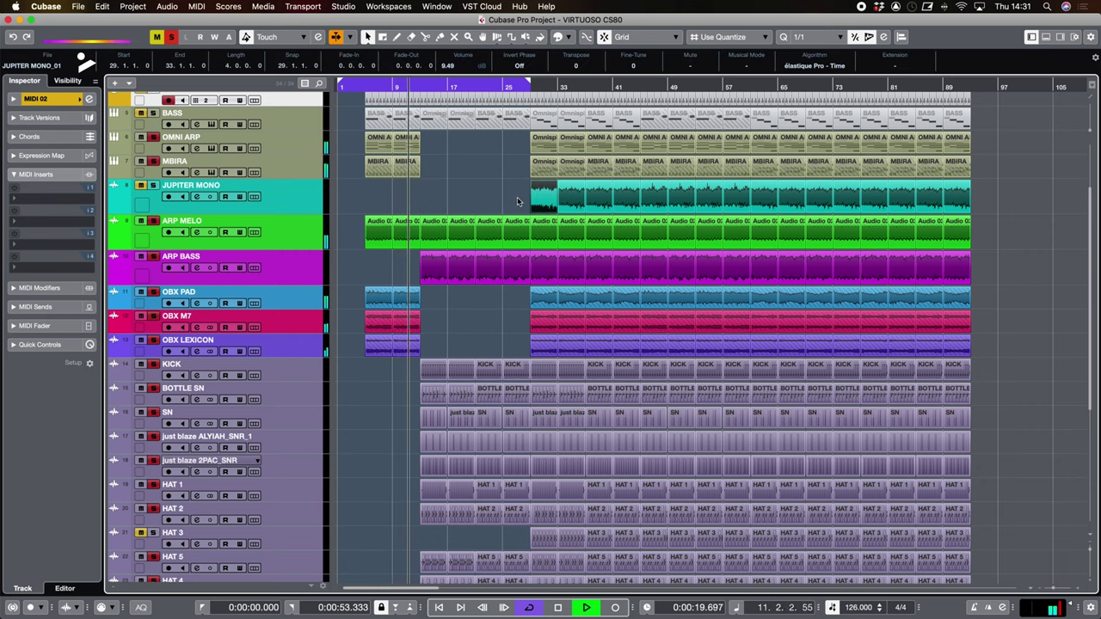
Solo the HAT 3 and OPEN OFF BEAT tracks
{"action": "scroll", "coordinate": [496, 303], "scroll_direction": "down", "scroll_amount": 8}
{"action": "left_click", "coordinate": [141, 347]}
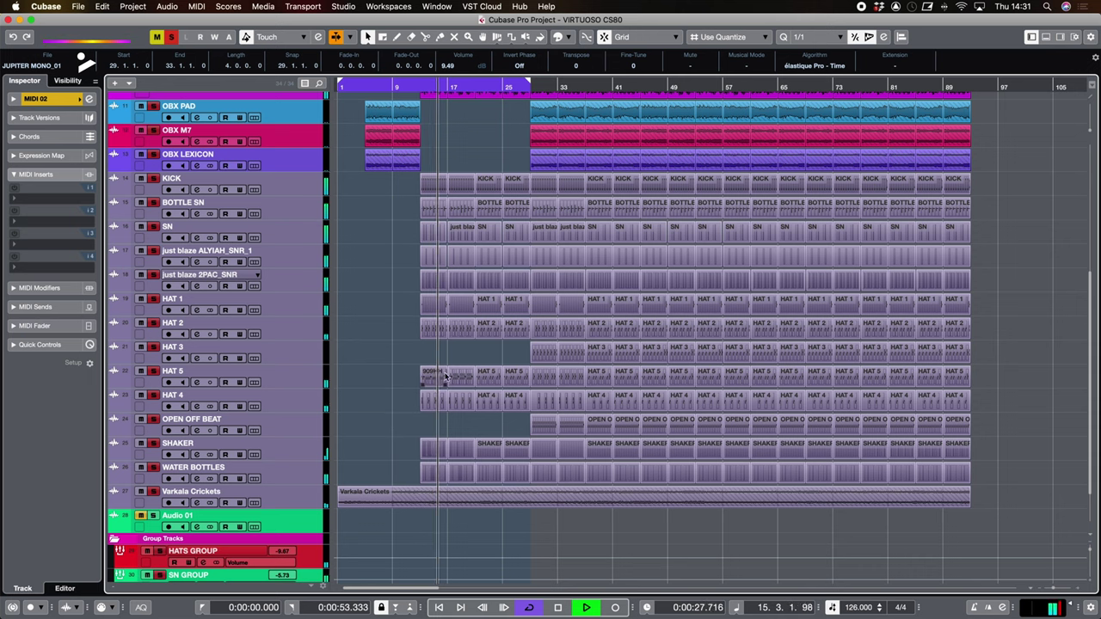
{"action": "scroll", "coordinate": [439, 379], "scroll_direction": "up", "scroll_amount": 9}
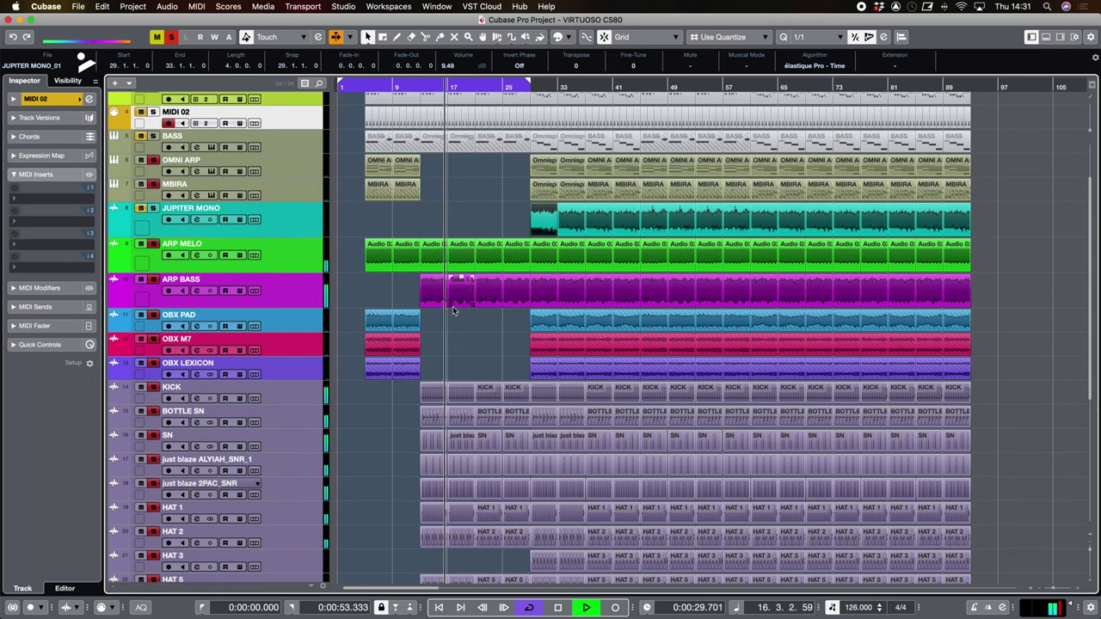
{"action": "scroll", "coordinate": [451, 306], "scroll_direction": "down", "scroll_amount": 8}
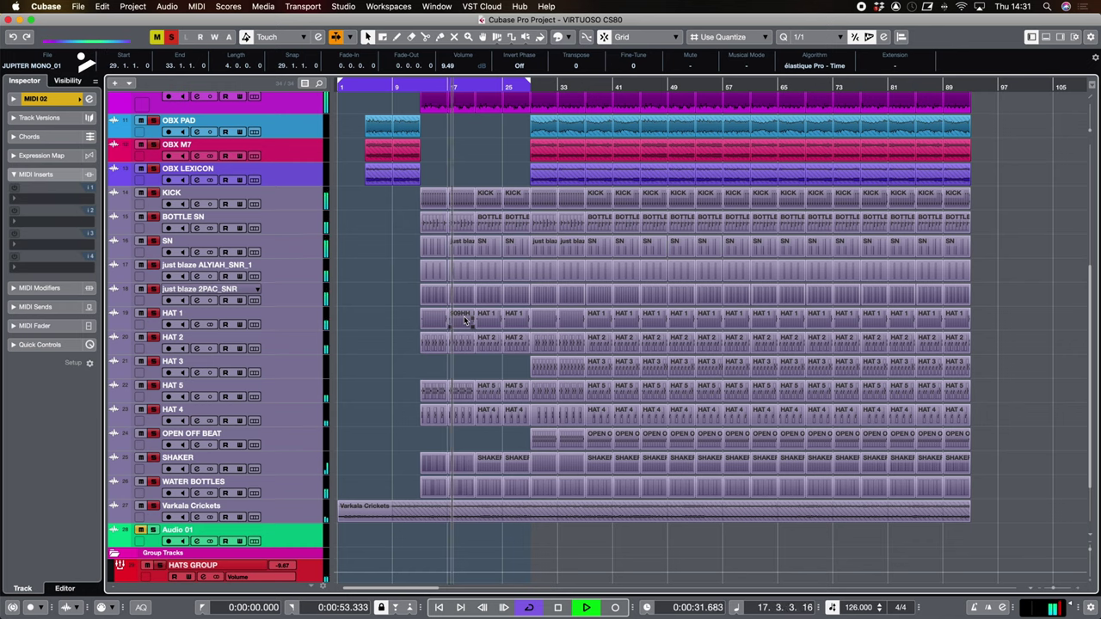
Delete the MBIRA events from bar 29 to bar 45
{"action": "scroll", "coordinate": [469, 298], "scroll_direction": "up", "scroll_amount": 9}
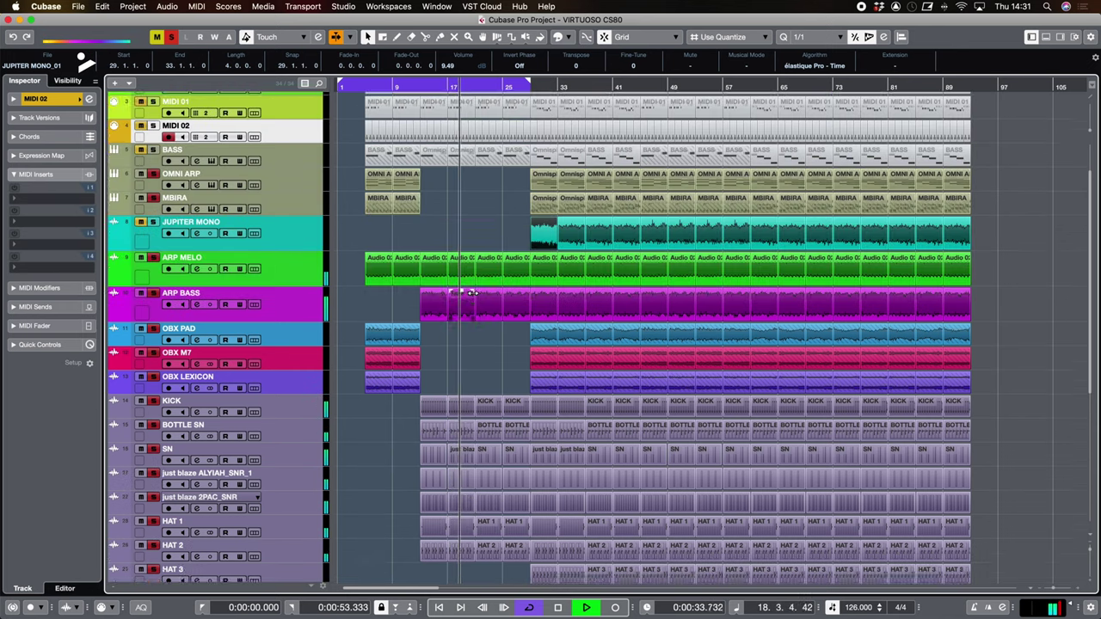
{"action": "scroll", "coordinate": [473, 293], "scroll_direction": "up", "scroll_amount": 3}
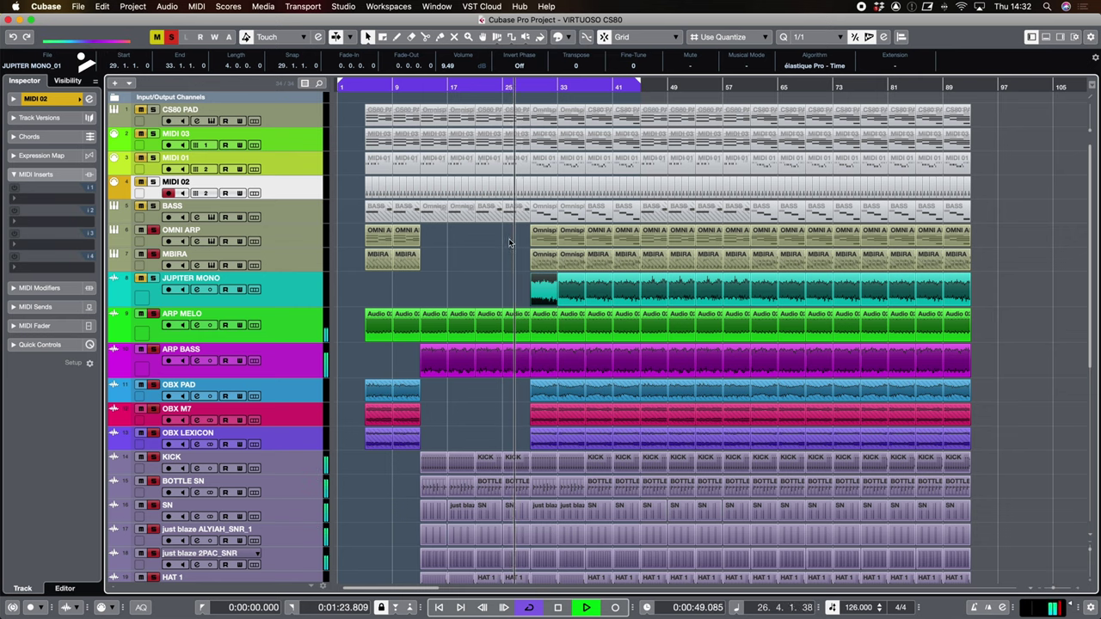
{"action": "left_click_drag", "start_coordinate": [544, 234], "coordinate": [561, 256]}
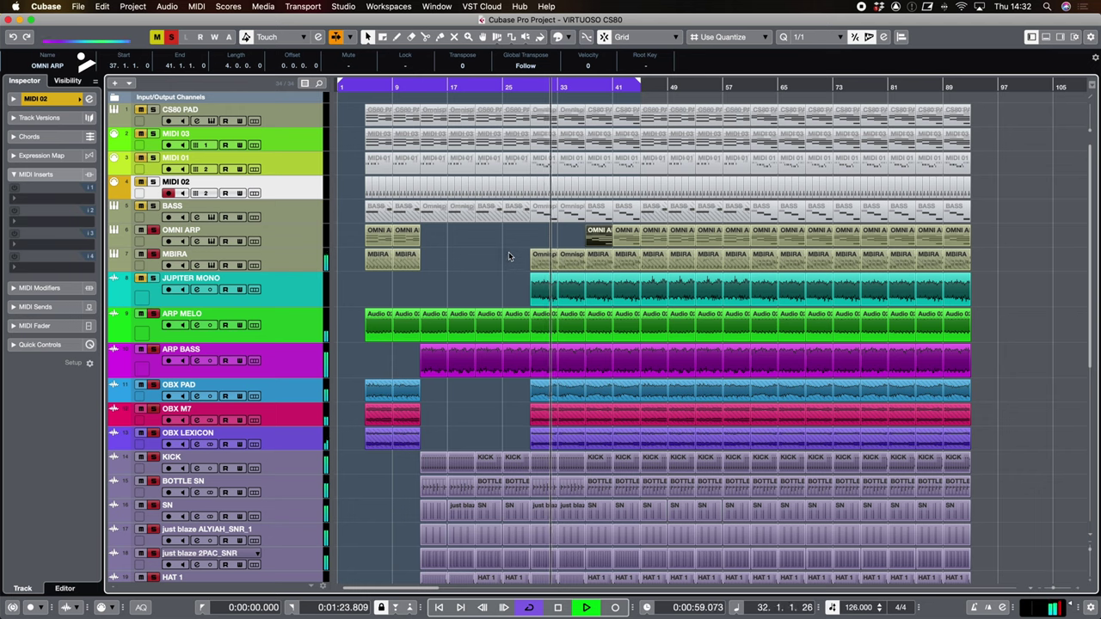
{"action": "left_click_drag", "start_coordinate": [529, 263], "coordinate": [581, 267]}
{"action": "key", "text": "Delete"}
{"action": "left_click_drag", "start_coordinate": [635, 237], "coordinate": [632, 266]}
{"action": "key", "text": "Delete"}
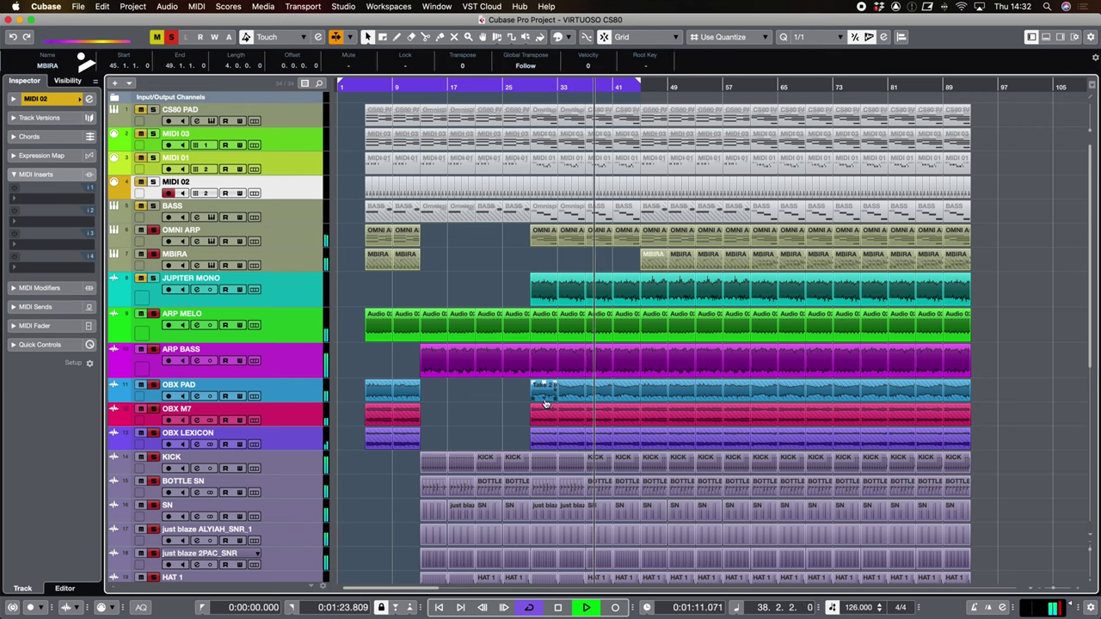
Delete the HAT 3 events from bar 29 to bar 45
{"action": "scroll", "coordinate": [561, 394], "scroll_direction": "down", "scroll_amount": 5}
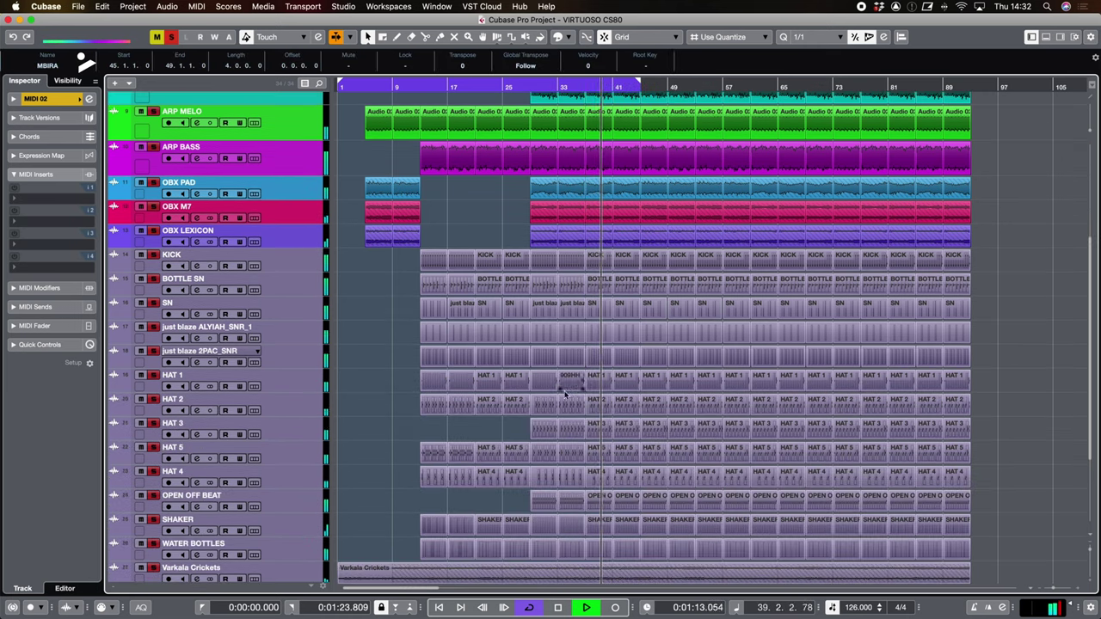
{"action": "scroll", "coordinate": [559, 413], "scroll_direction": "down", "scroll_amount": 3}
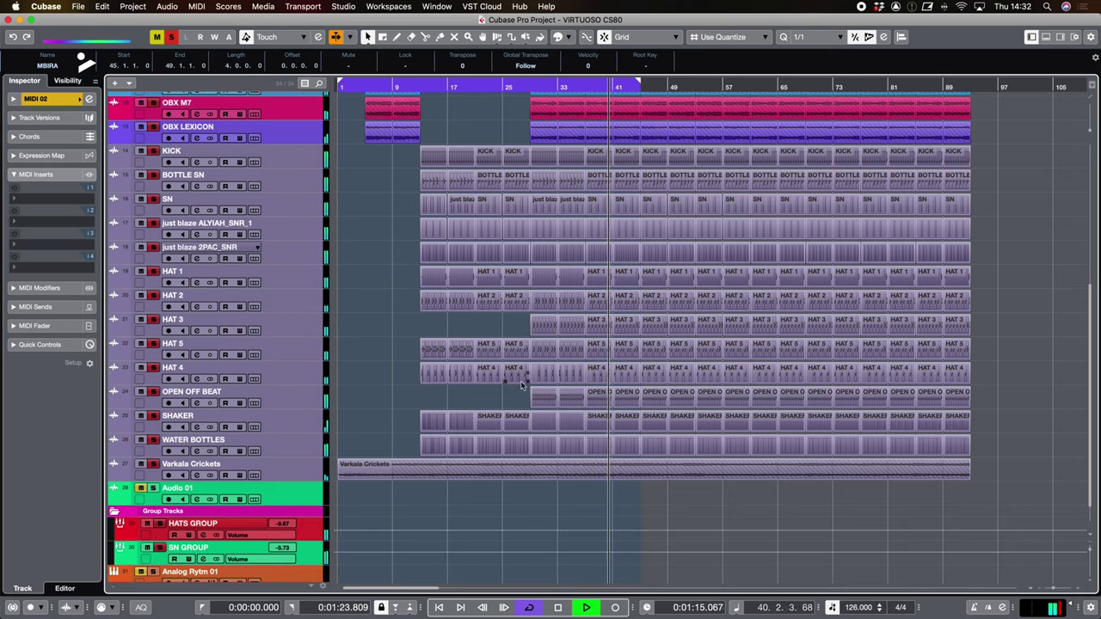
{"action": "left_click_drag", "start_coordinate": [514, 332], "coordinate": [631, 330]}
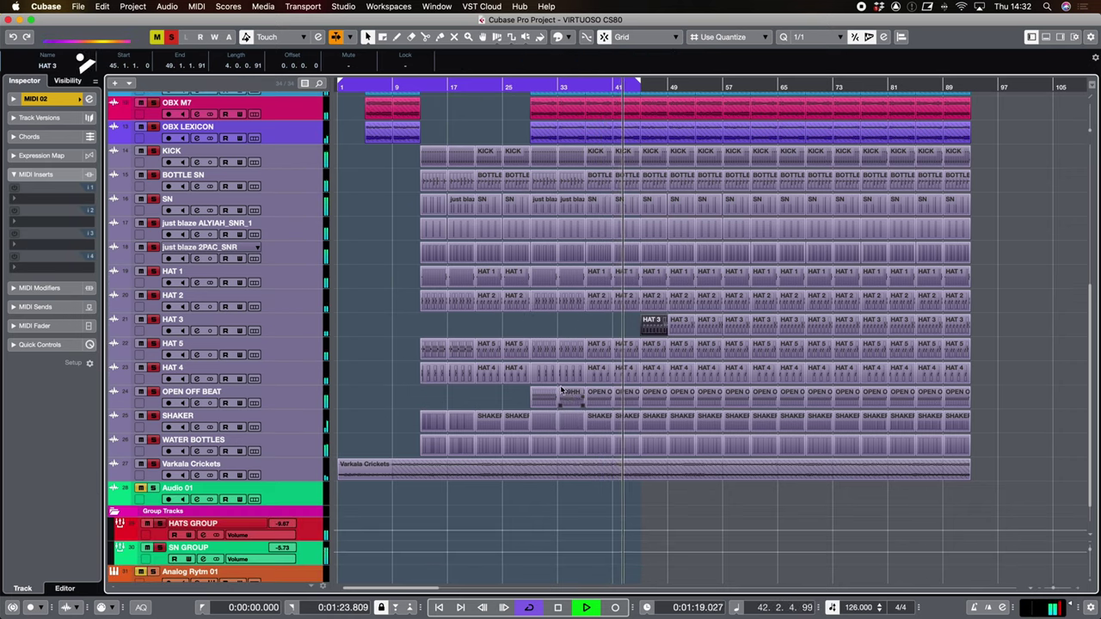
Listen to the OMNI ARP track on its own with no event selected, and stop playback
{"action": "scroll", "coordinate": [563, 393], "scroll_direction": "up", "scroll_amount": 5}
{"action": "left_click", "coordinate": [527, 164]}
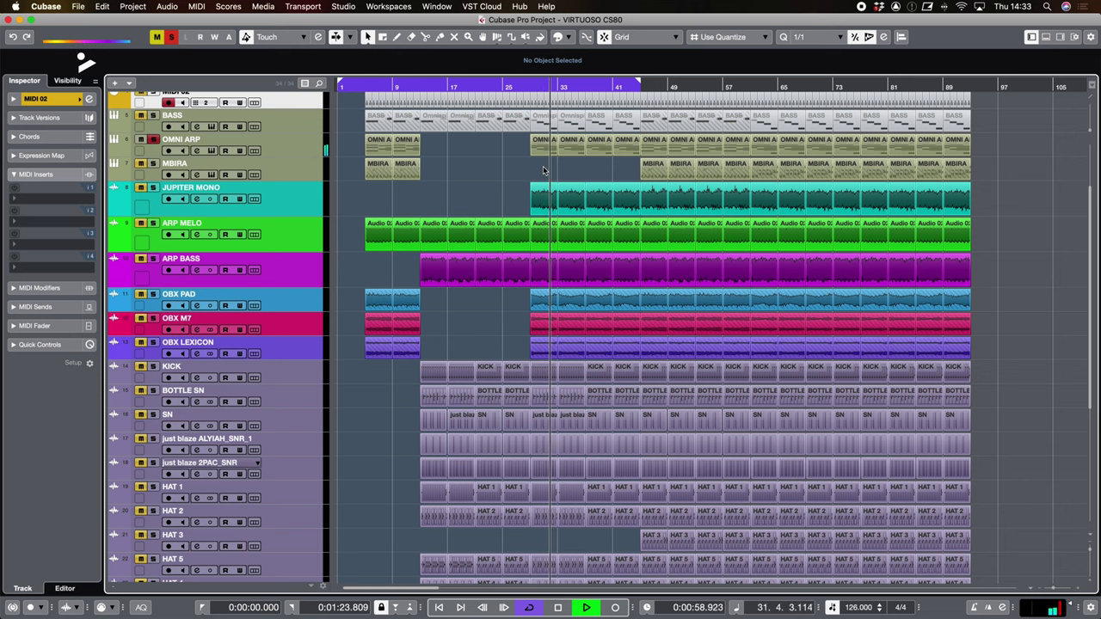
{"action": "key", "text": "space"}
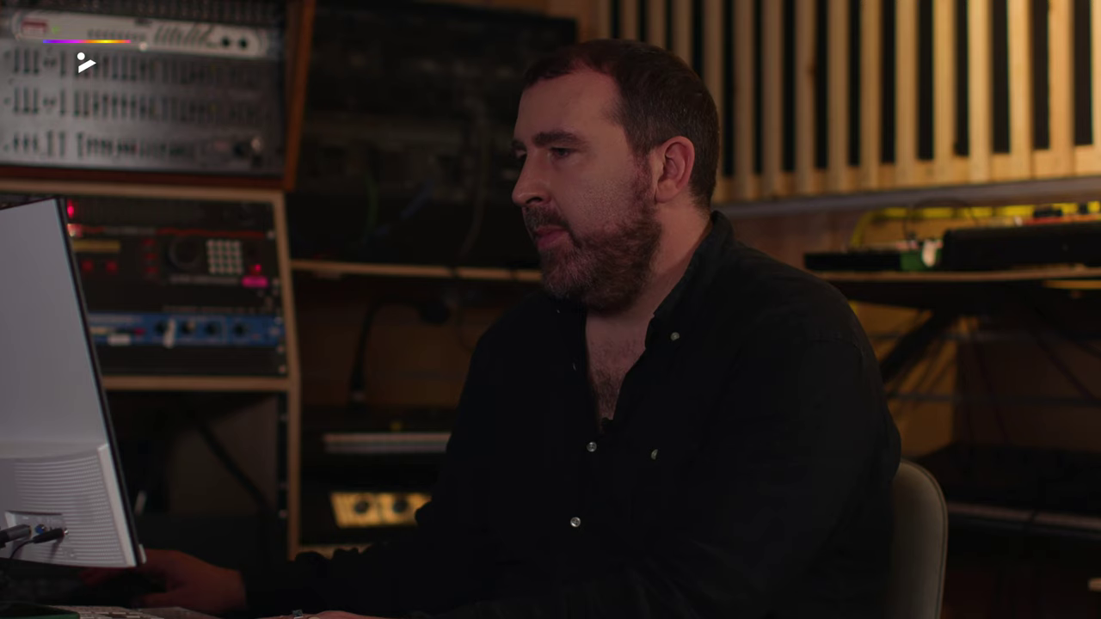